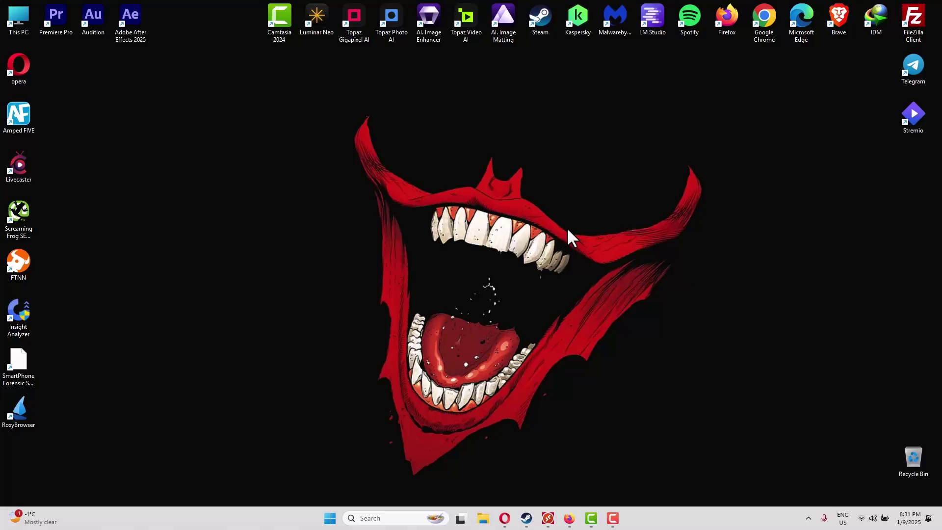
pyautogui.click(505, 519)
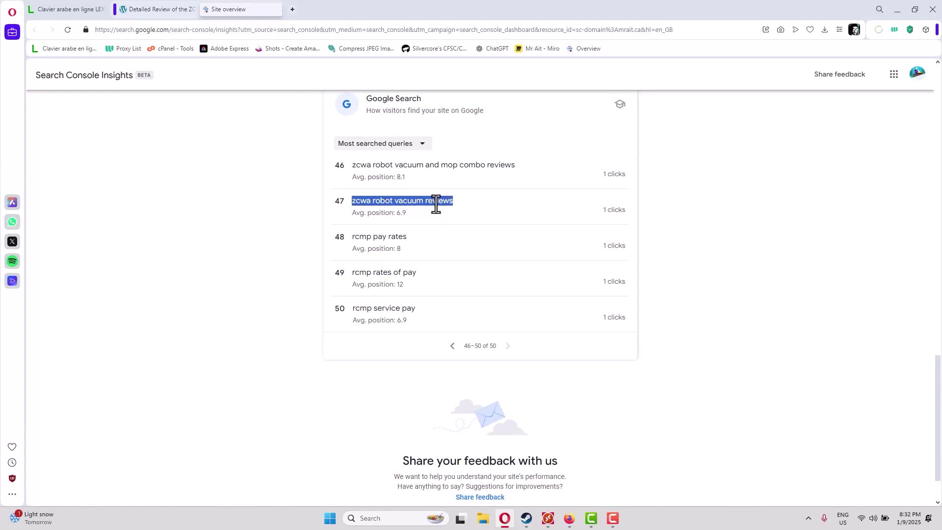
pyautogui.click(163, 9)
pyautogui.click(228, 10)
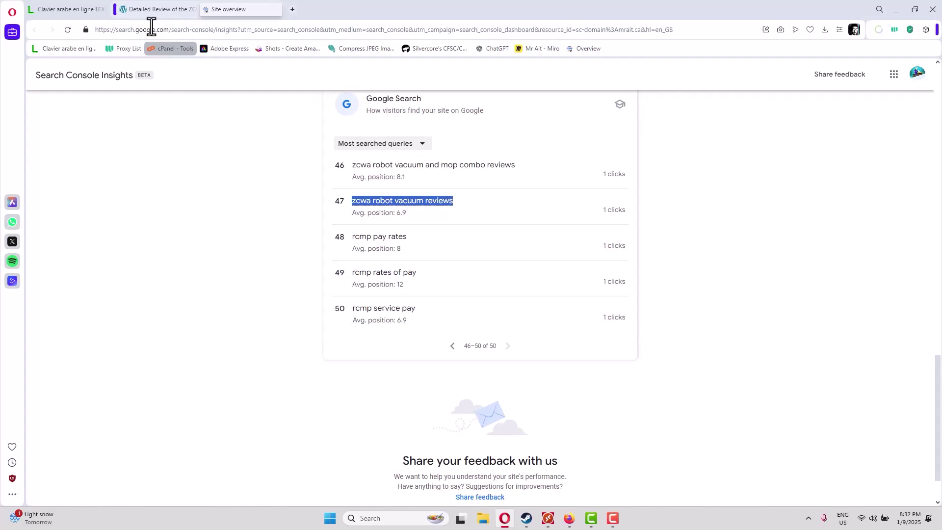
# Go from the ZCWA review to the mrait.ca homepage via the FOXIZ logo, then minimize Opera.
pyautogui.click(142, 9)
pyautogui.scroll(20, 320, 147)
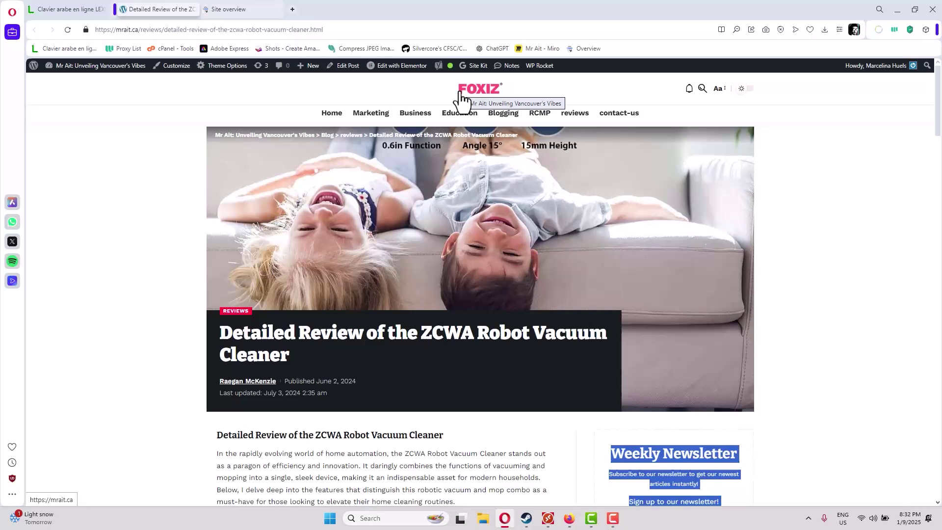
pyautogui.click(472, 97)
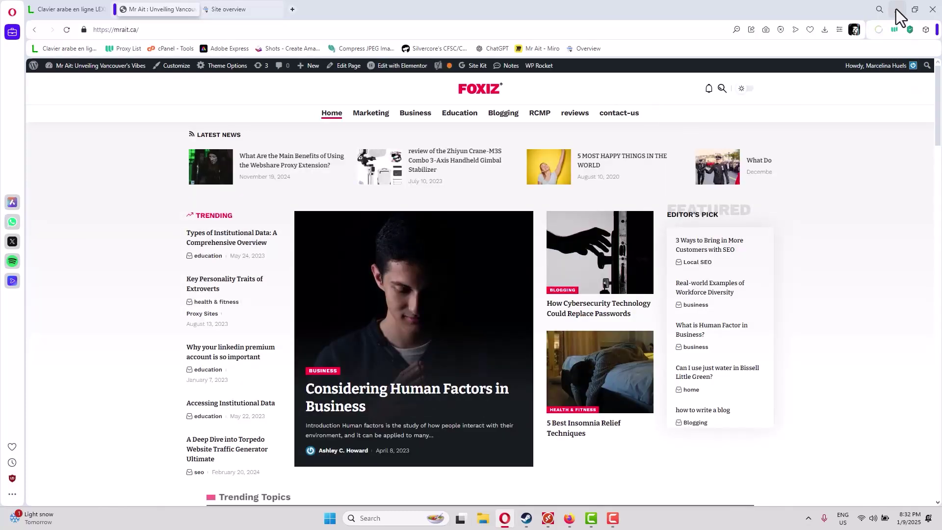
pyautogui.click(896, 9)
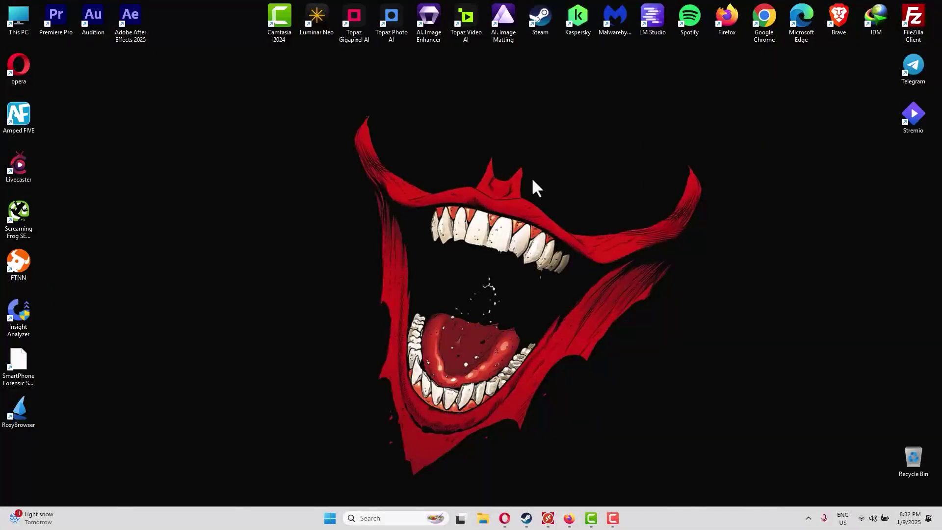
# Close Insight Analyzer in the remote session without saving its 18 zcwa vacuum robot questions.
pyautogui.click(548, 518)
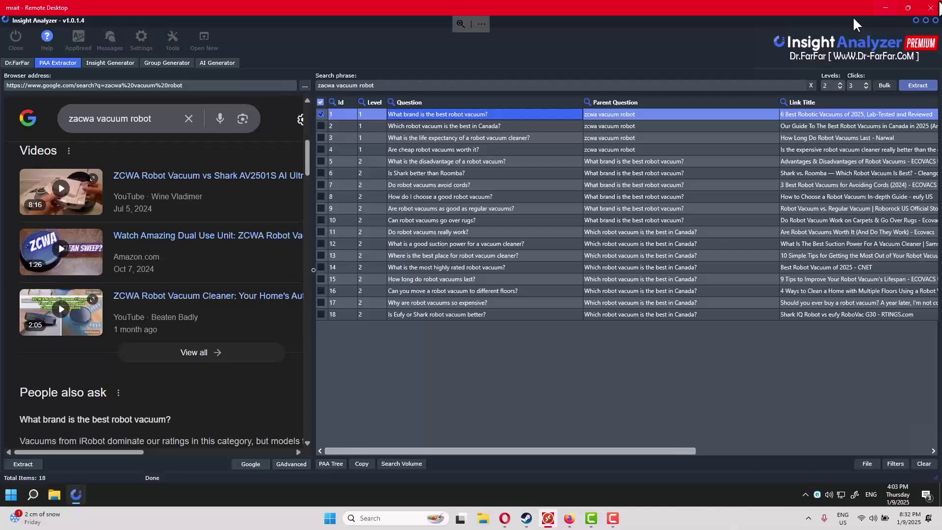
pyautogui.click(936, 20)
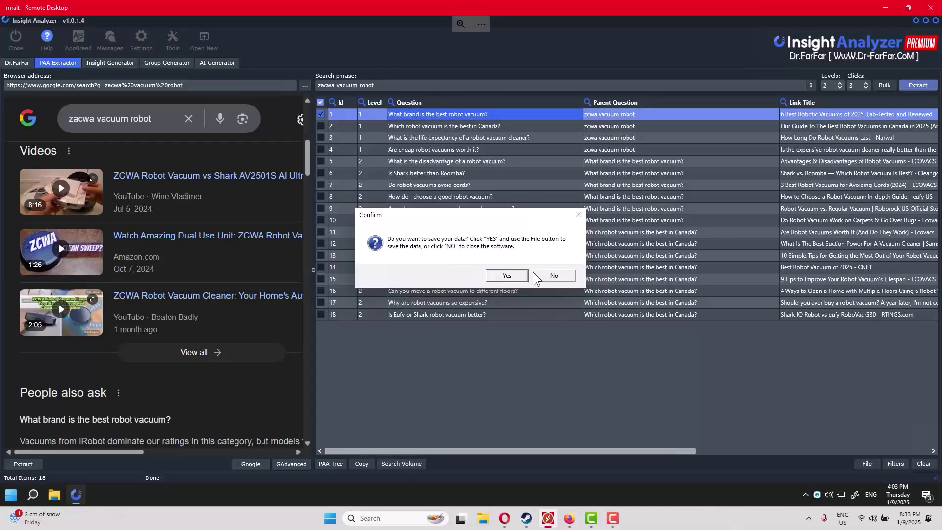
pyautogui.click(547, 278)
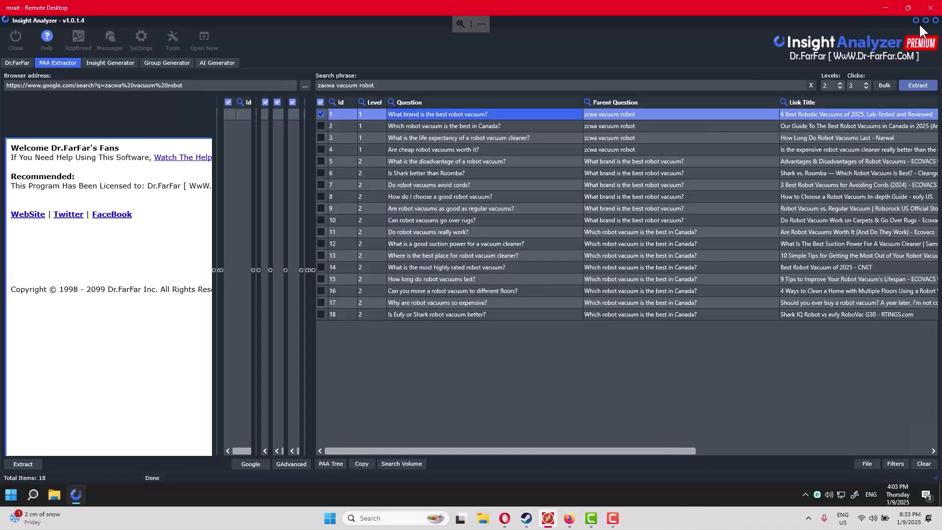
pyautogui.click(919, 22)
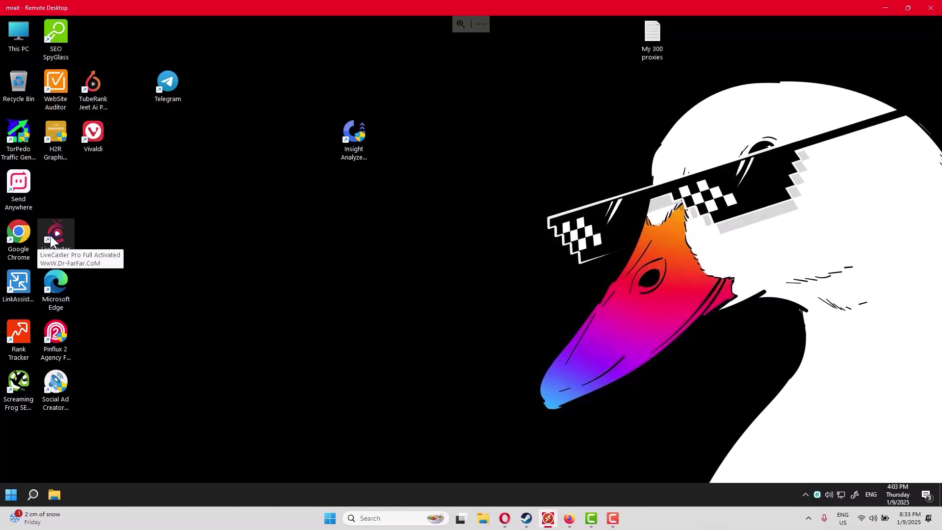
# Relaunch Insight Analyzer from its desktop icon, approve the UAC prompt, and bring the remote session back.
pyautogui.doubleClick(353, 135)
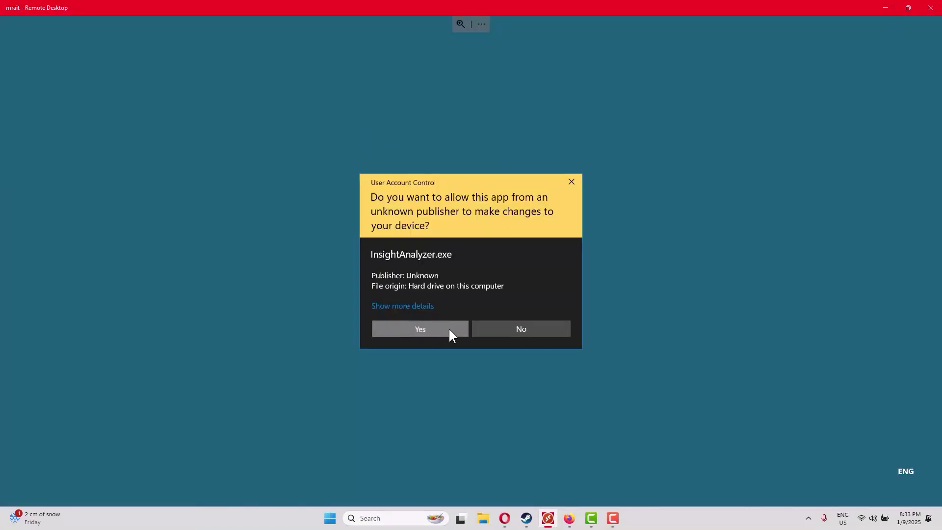
pyautogui.click(448, 328)
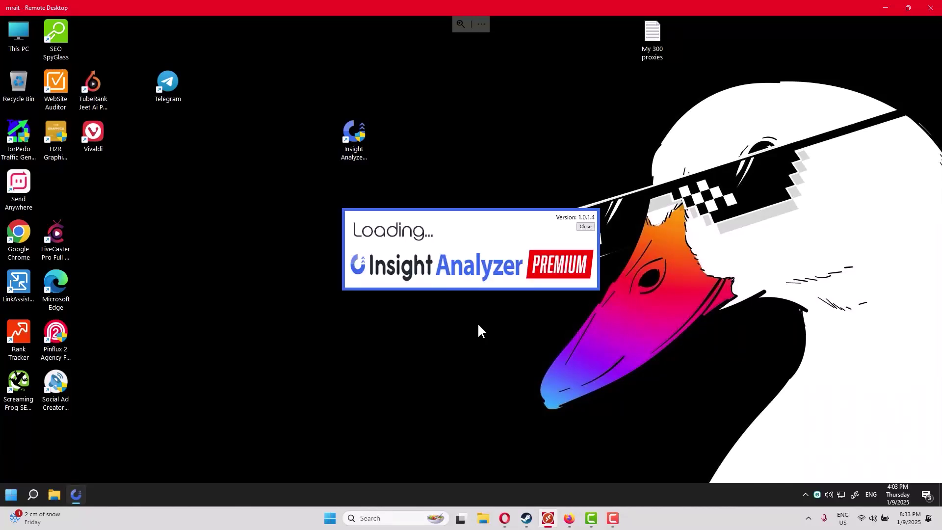
pyautogui.click(548, 518)
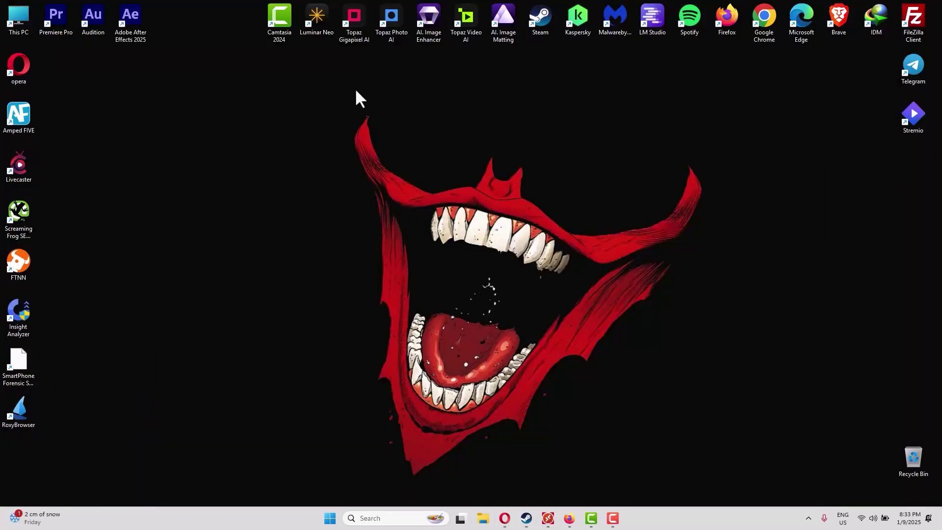
pyautogui.moveTo(274, 95); pyautogui.dragTo(449, 355)
pyautogui.click(548, 518)
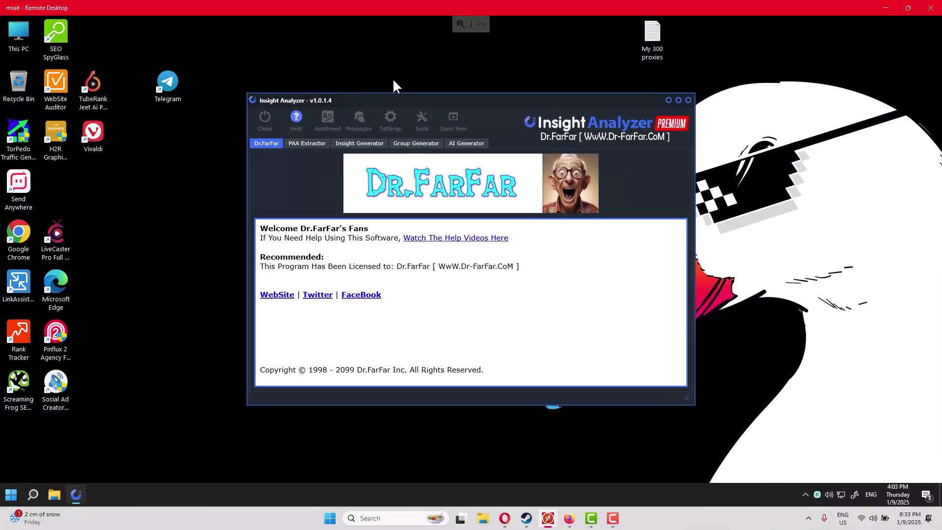
# Open the PAA Extractor maximized and enter 'vacuum robot' as the search phrase.
pyautogui.click(312, 147)
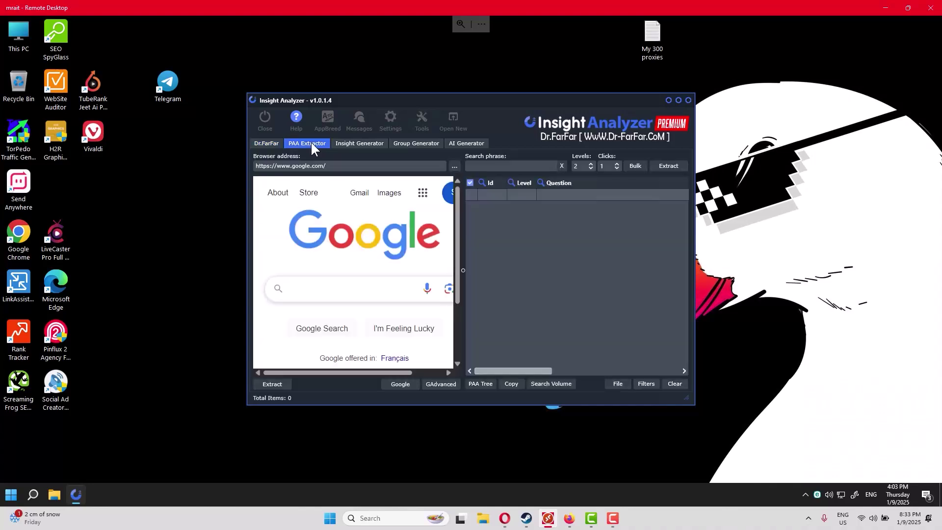
pyautogui.click(678, 101)
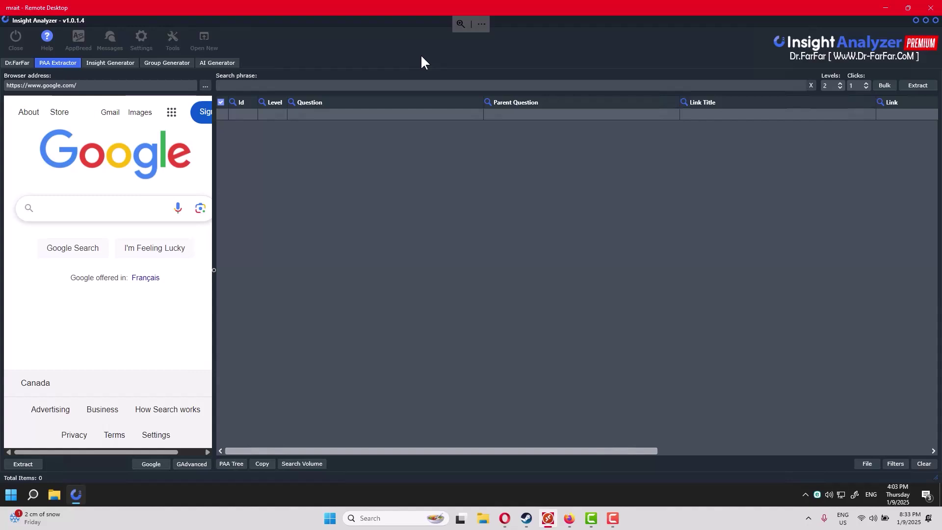
pyautogui.write('vacuum ro')
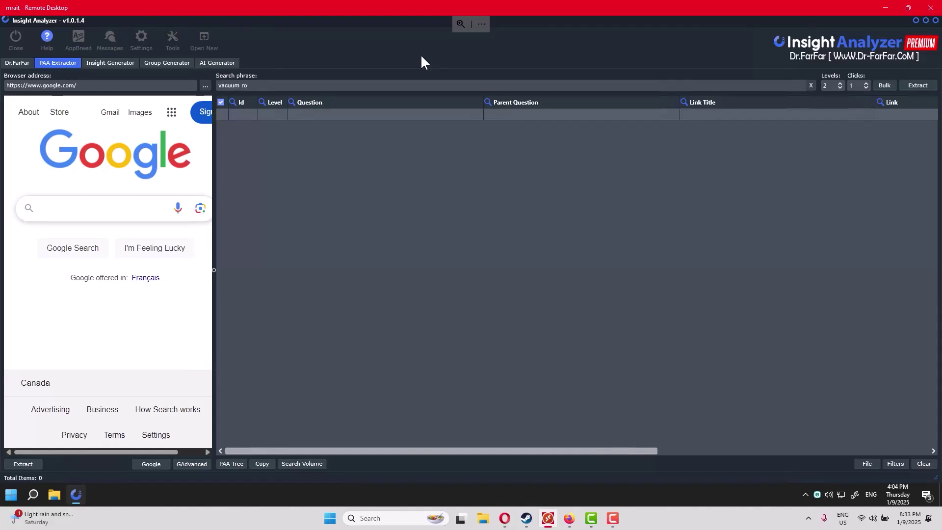
pyautogui.write('o')
pyautogui.press('BackSpace')
pyautogui.write('bot')
# Set the extraction to 2 levels and 3 clicks.
pyautogui.click(829, 84)
pyautogui.click(829, 104)
pyautogui.click(832, 85)
pyautogui.click(832, 96)
pyautogui.click(852, 84)
pyautogui.click(849, 104)
pyautogui.click(865, 87)
pyautogui.click(852, 115)
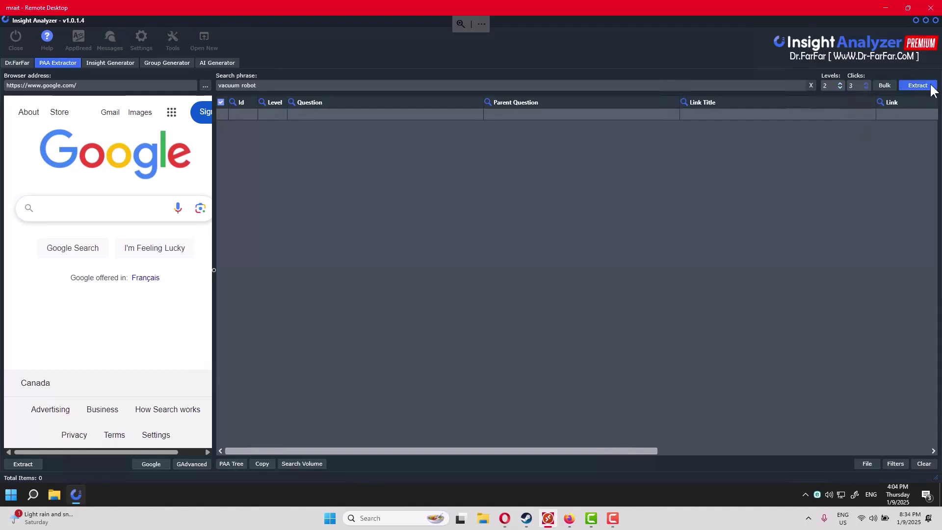
# Run the vacuum robot extraction and scroll through the 34 returned questions.
pyautogui.click(930, 89)
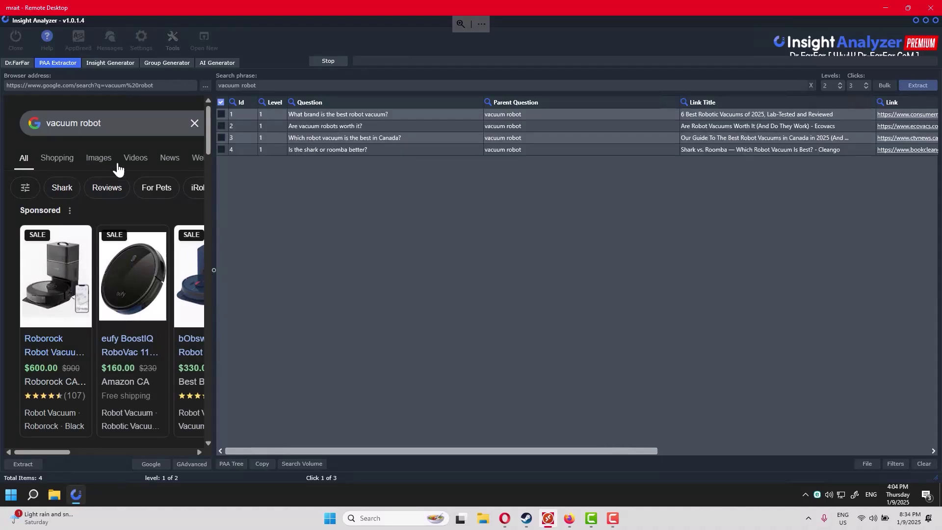
pyautogui.scroll(-10, 122, 182)
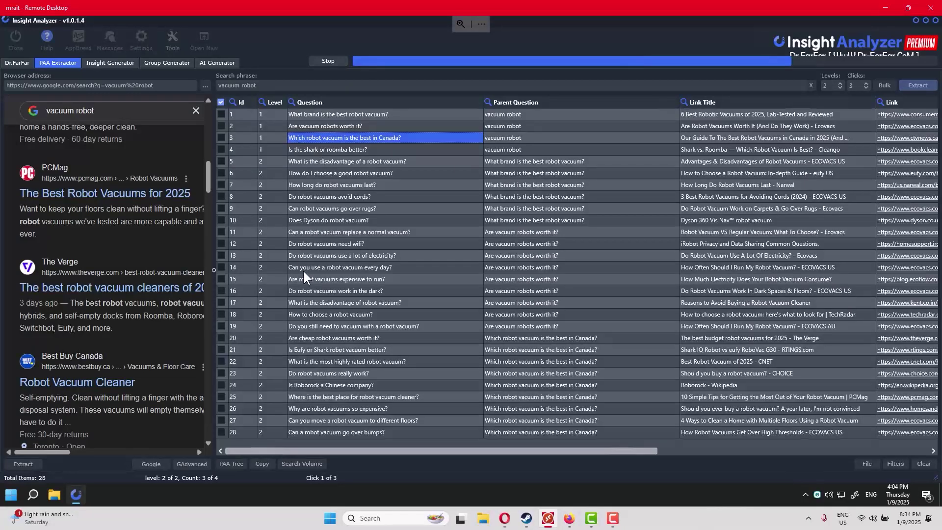
pyautogui.click(505, 518)
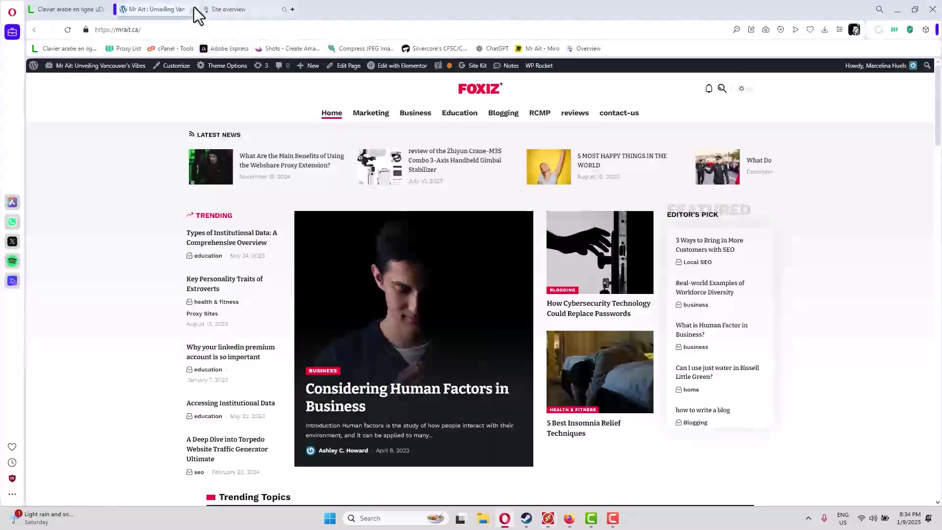
pyautogui.click(897, 10)
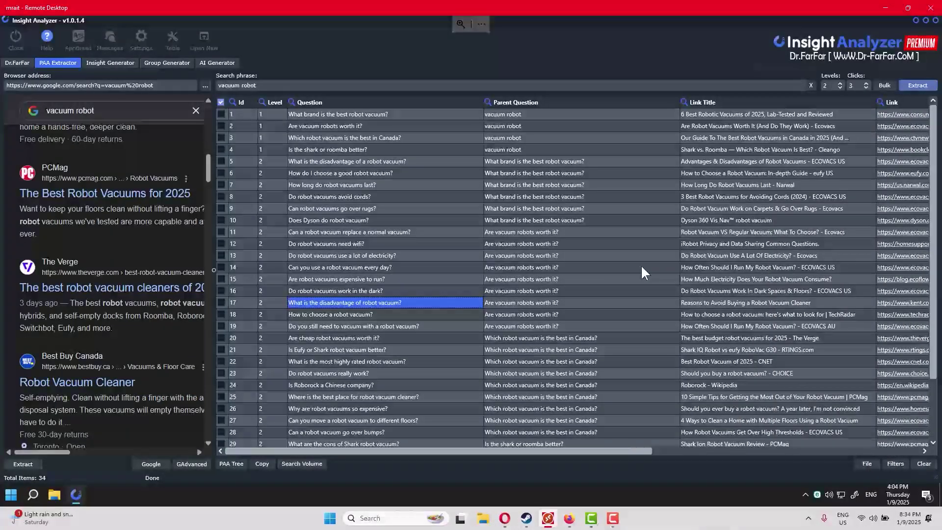
pyautogui.scroll(-1, 366, 134)
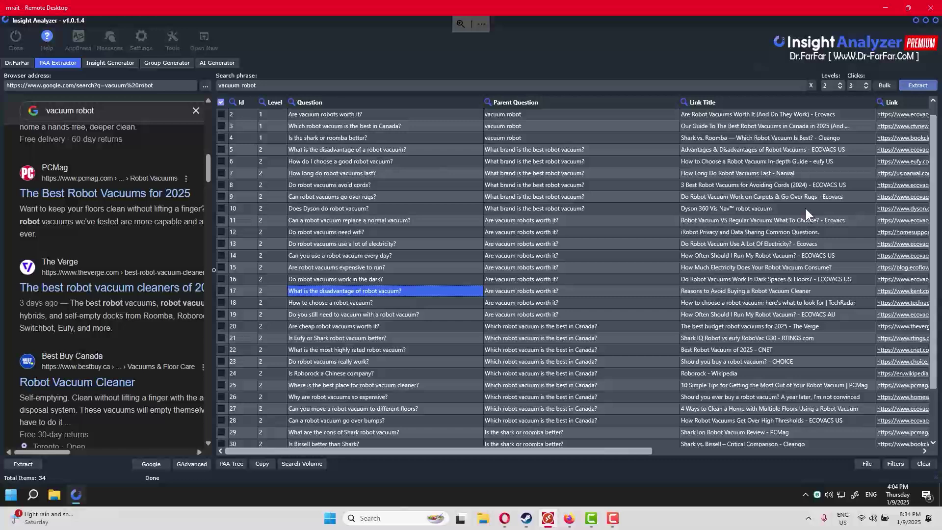
pyautogui.scroll(-5, 331, 117)
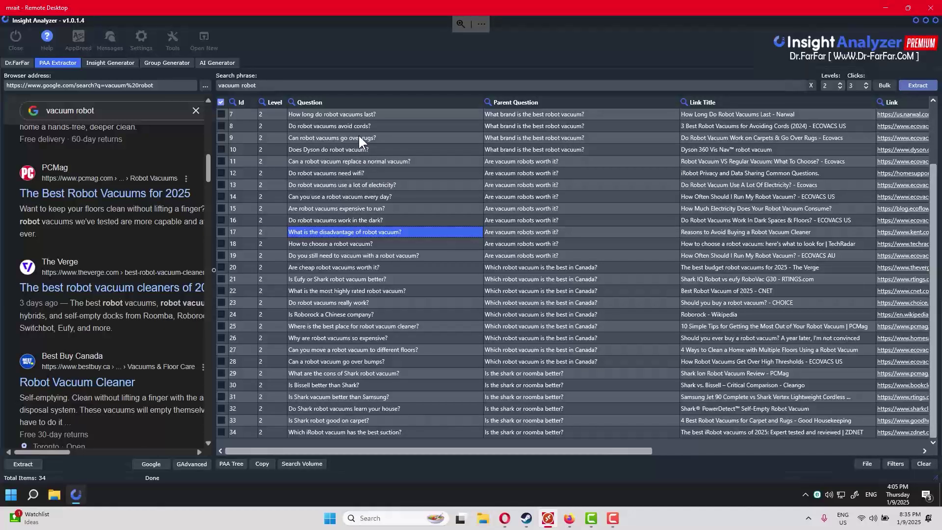
# Tick row 7, 'How long do robot vacuums last?', and copy it with Copy SELECTED questions to clipboard.
pyautogui.click(360, 116)
pyautogui.rightClick(359, 113)
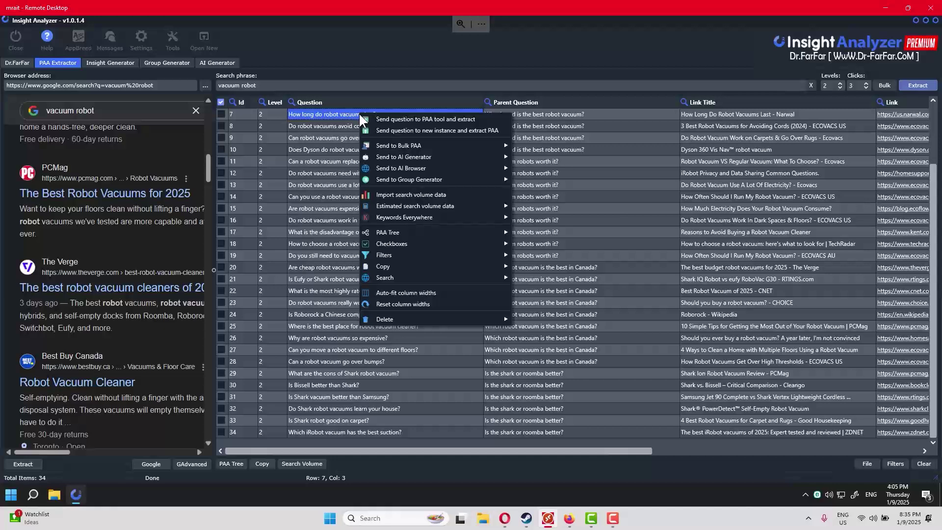
pyautogui.moveTo(406, 268)
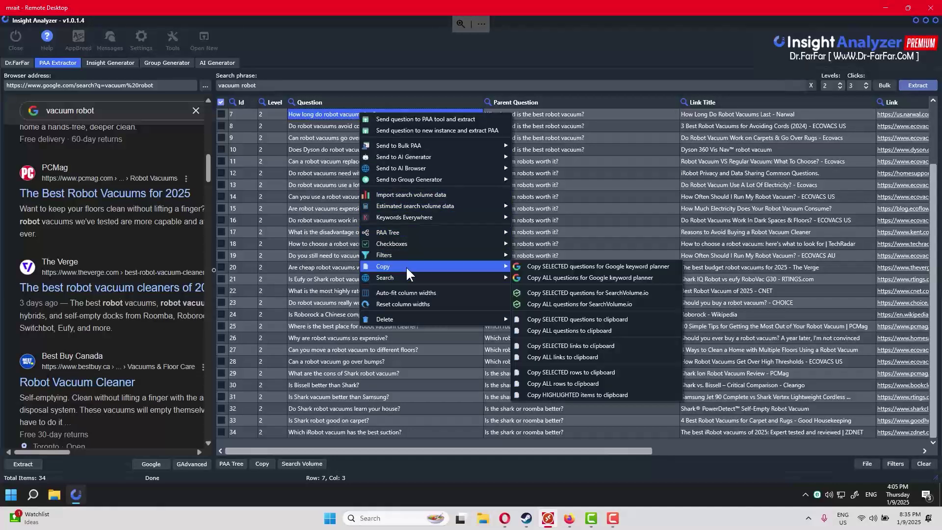
pyautogui.click(584, 318)
pyautogui.click(553, 274)
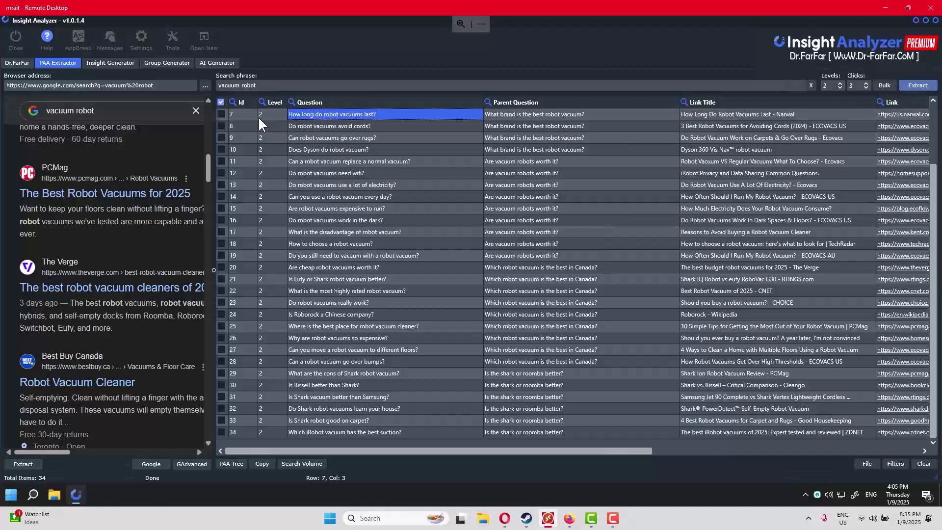
pyautogui.click(226, 115)
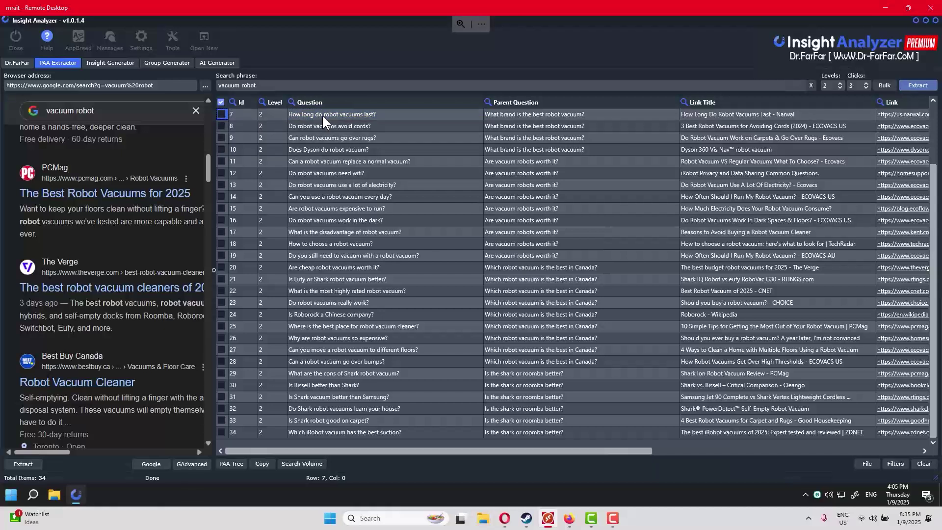
pyautogui.click(221, 115)
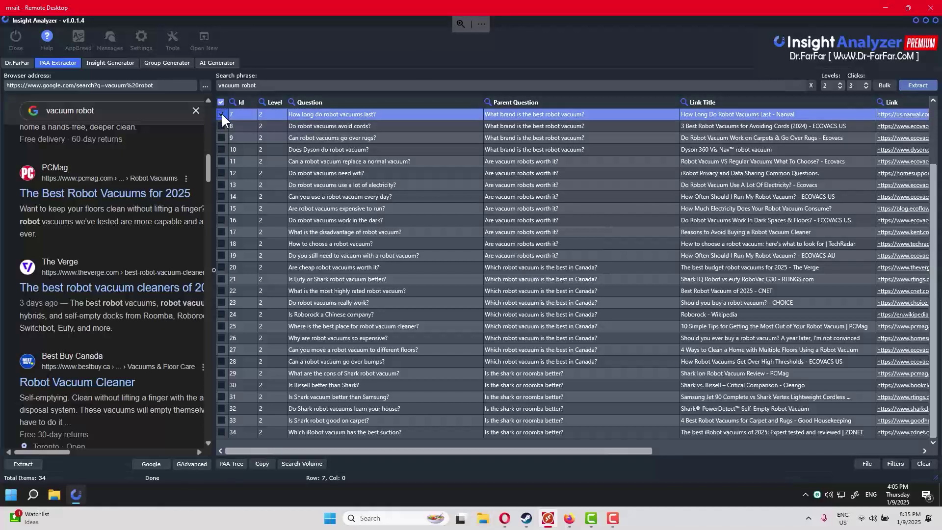
pyautogui.rightClick(332, 115)
pyautogui.moveTo(381, 270)
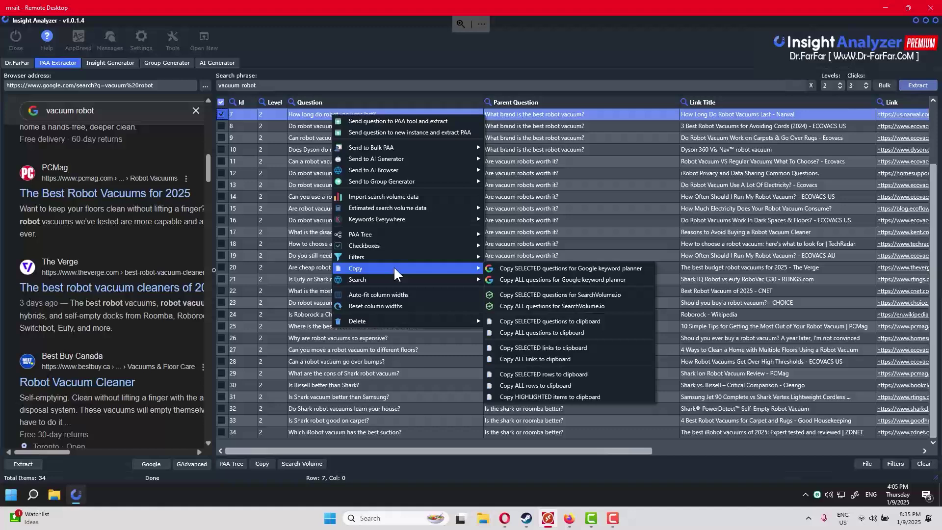
pyautogui.click(551, 322)
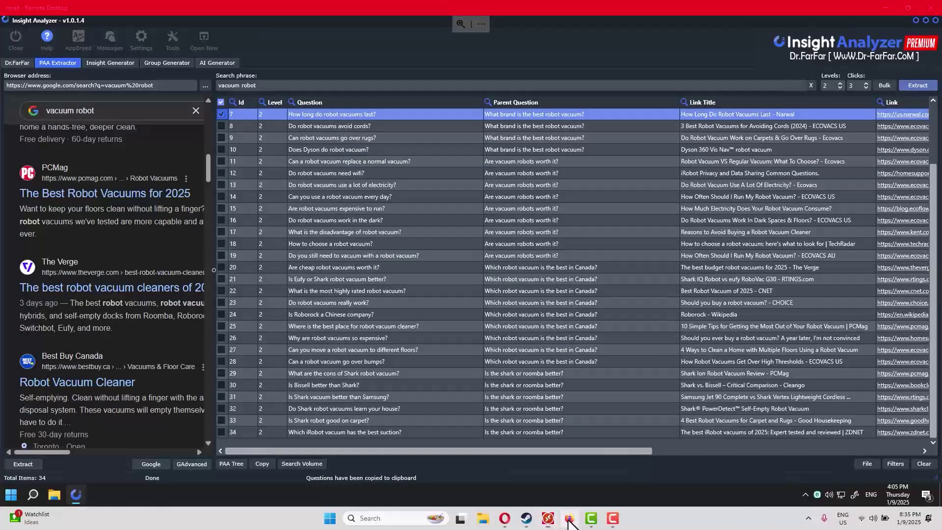
pyautogui.click(569, 520)
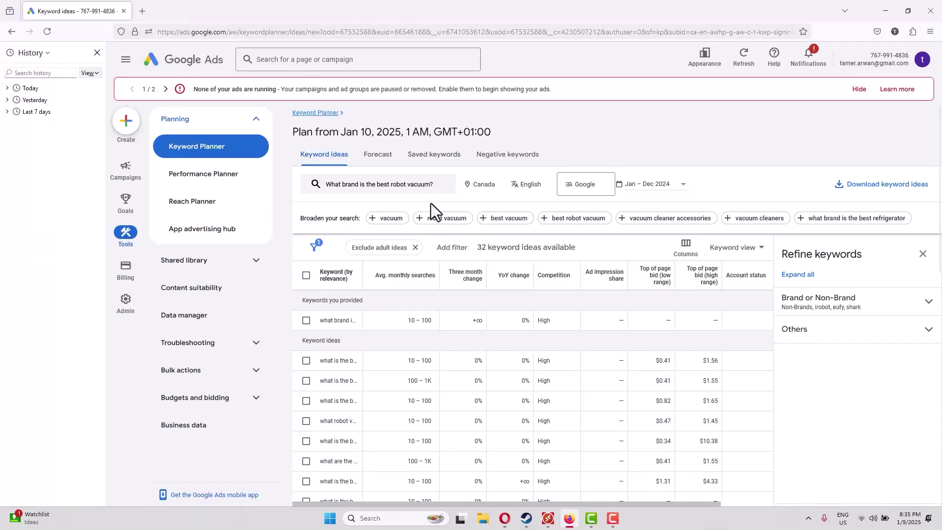
# Replace the old best robot vacuum keyword with 'How long do robot vacuums last?' and get results.
pyautogui.click(434, 189)
pyautogui.click(430, 233)
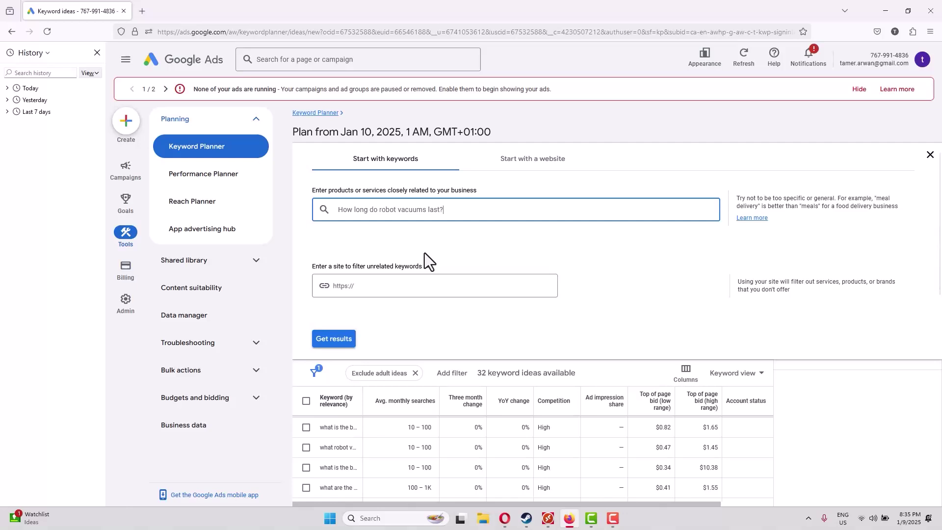
pyautogui.click(340, 343)
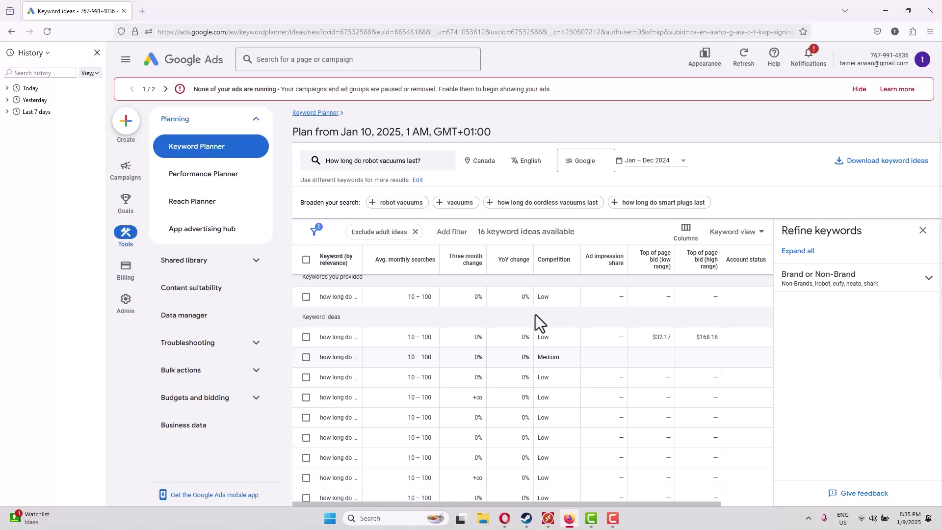
pyautogui.click(923, 230)
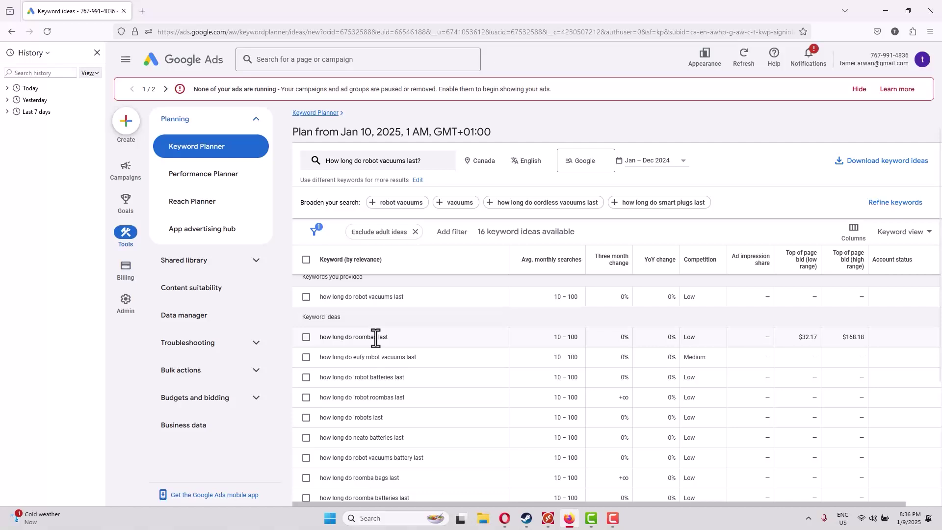
# Highlight the roombas last keyword and its $32.17 low bid in the results.
pyautogui.moveTo(377, 337); pyautogui.dragTo(358, 336)
pyautogui.moveTo(816, 337)
pyautogui.mouseDown()
pyautogui.moveTo(796, 336)
pyautogui.moveTo(807, 337)
pyautogui.mouseUp()
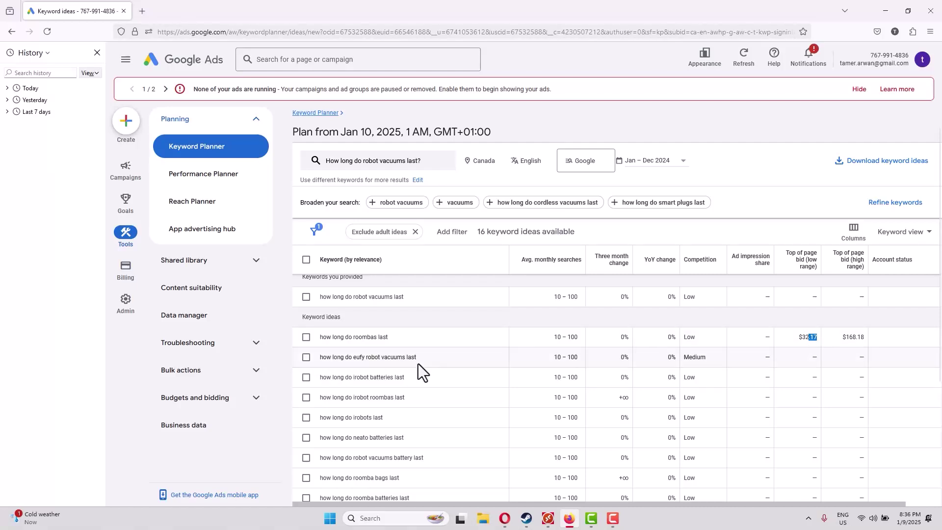
pyautogui.moveTo(388, 337)
pyautogui.mouseDown()
pyautogui.moveTo(332, 337)
pyautogui.moveTo(399, 346)
pyautogui.moveTo(376, 337)
pyautogui.mouseUp()
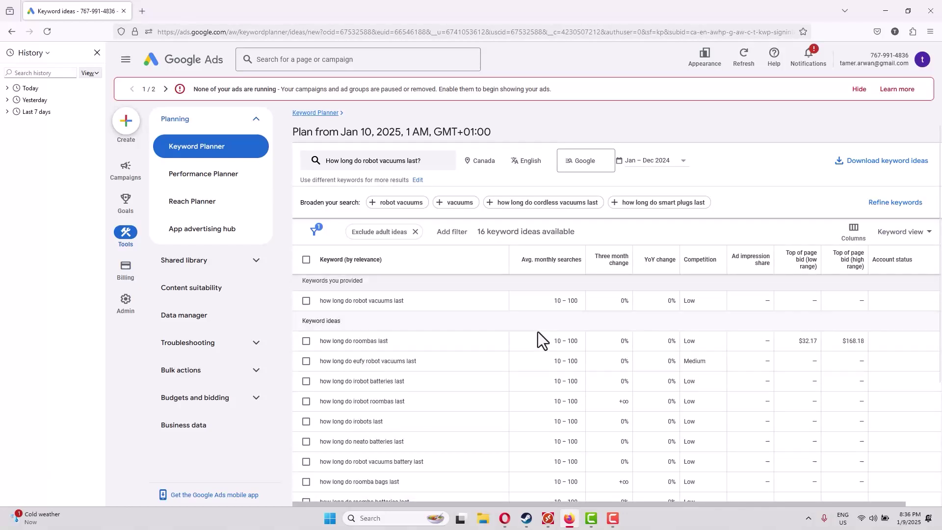
pyautogui.scroll(-3, 538, 332)
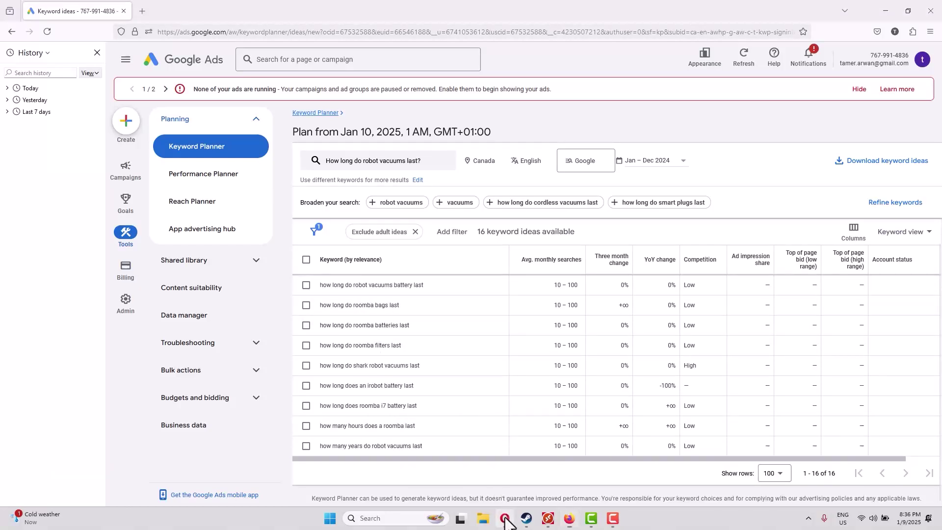
pyautogui.click(504, 518)
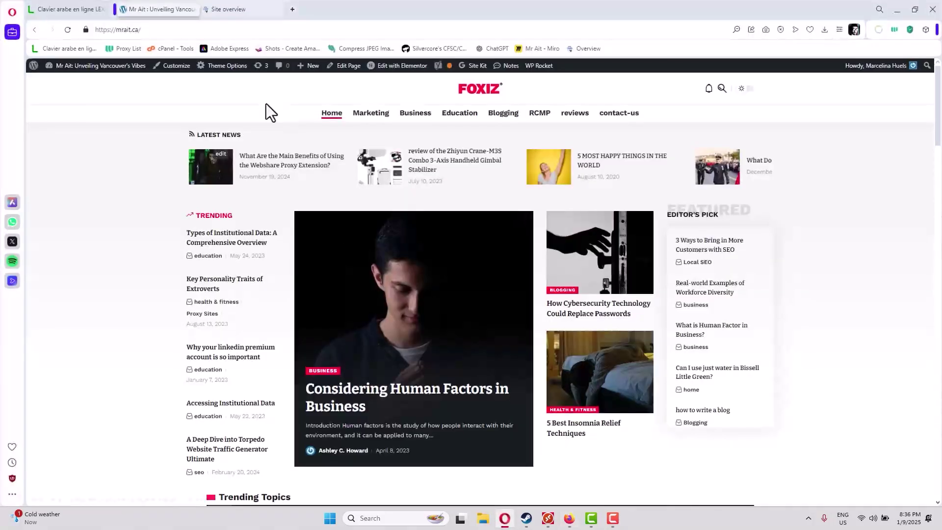
pyautogui.click(35, 30)
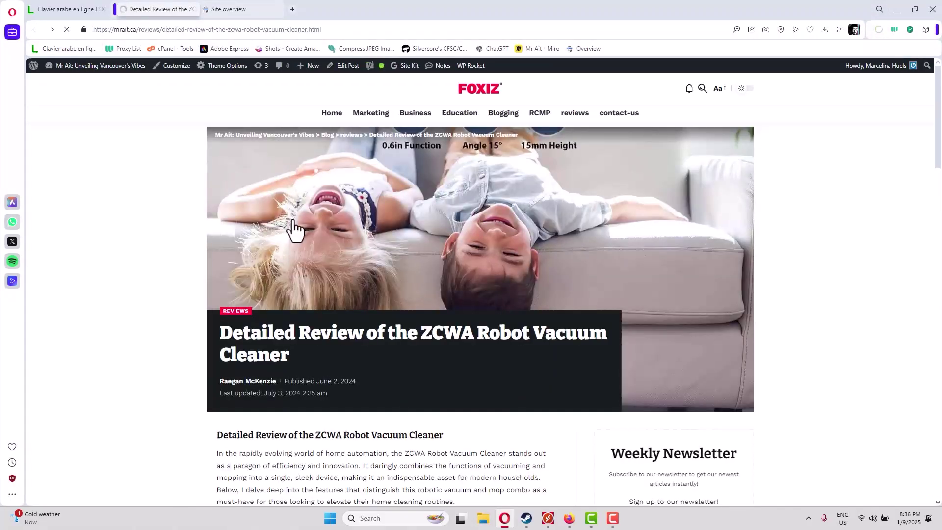
pyautogui.scroll(-5, 343, 251)
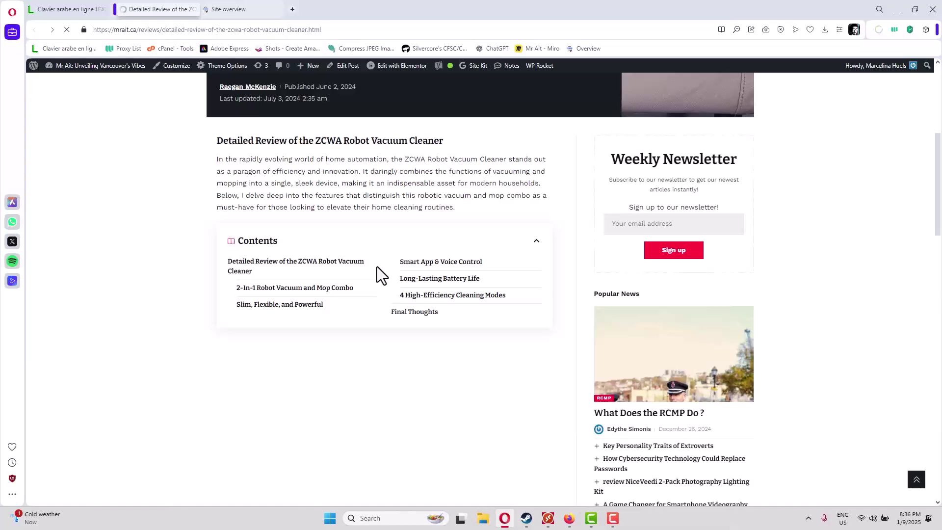
pyautogui.click(896, 9)
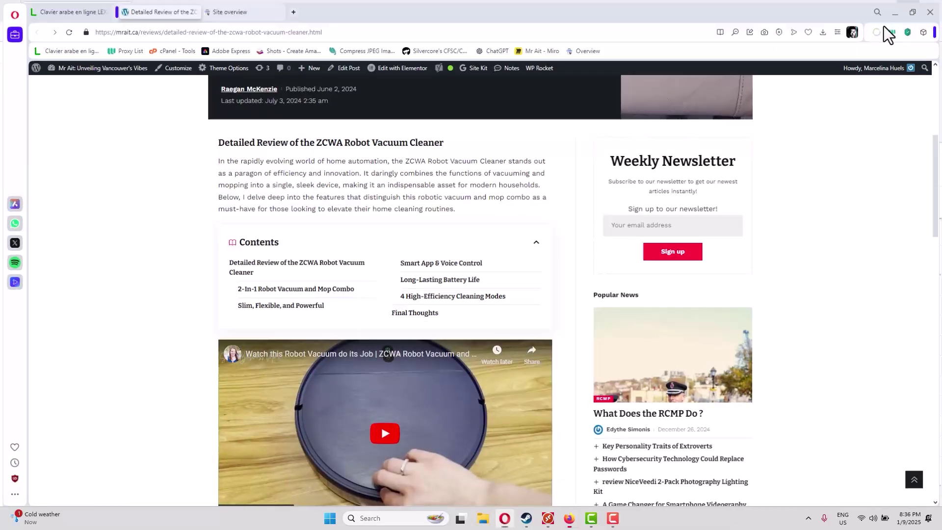
pyautogui.click(504, 518)
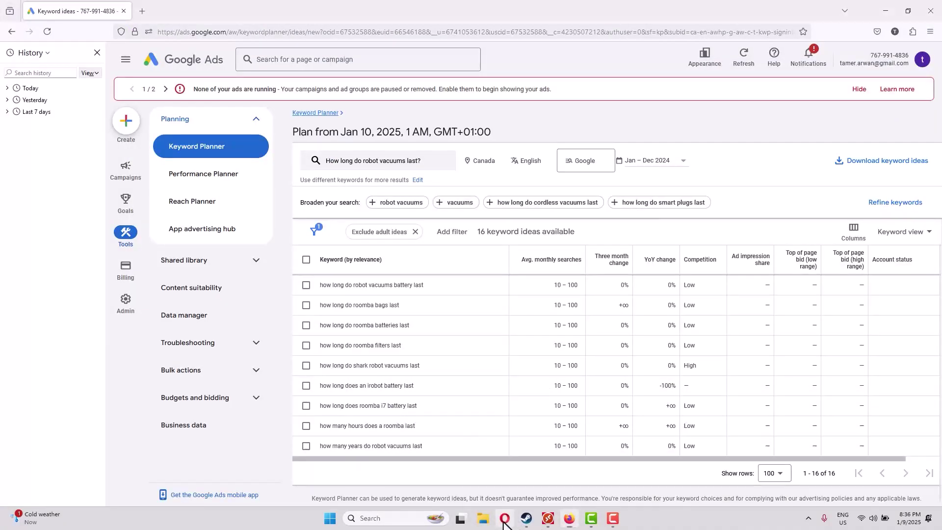
pyautogui.click(225, 9)
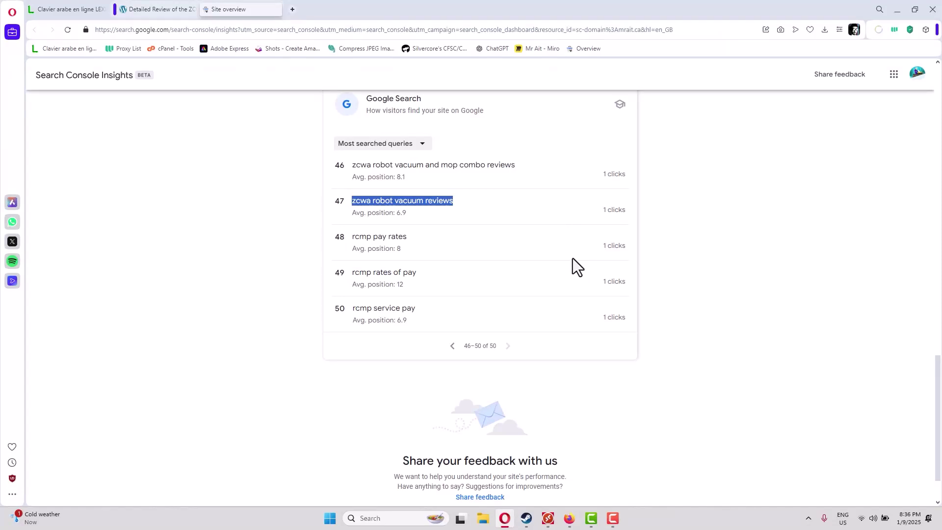
pyautogui.click(897, 14)
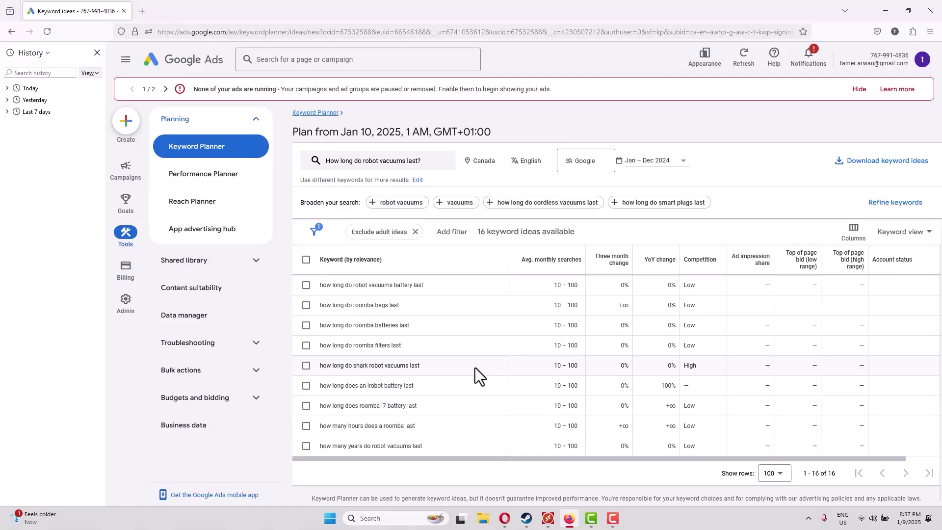
pyautogui.click(612, 520)
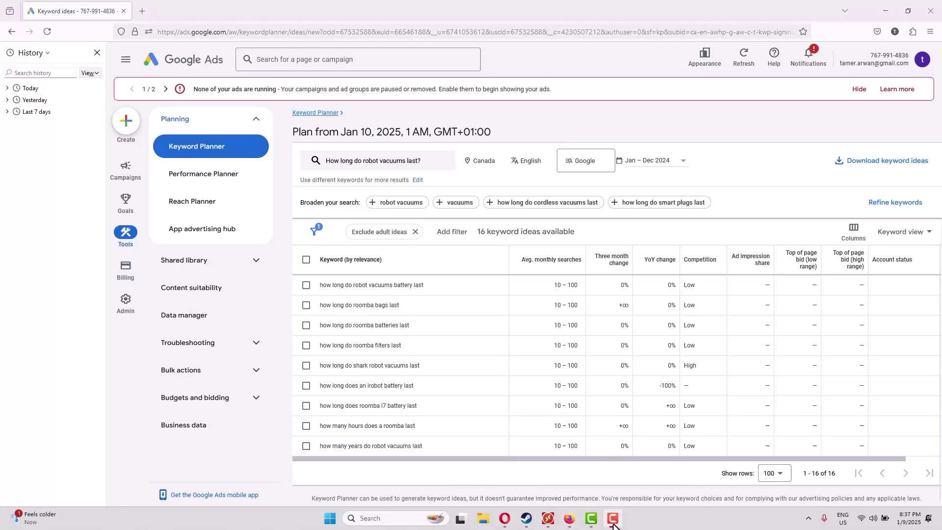